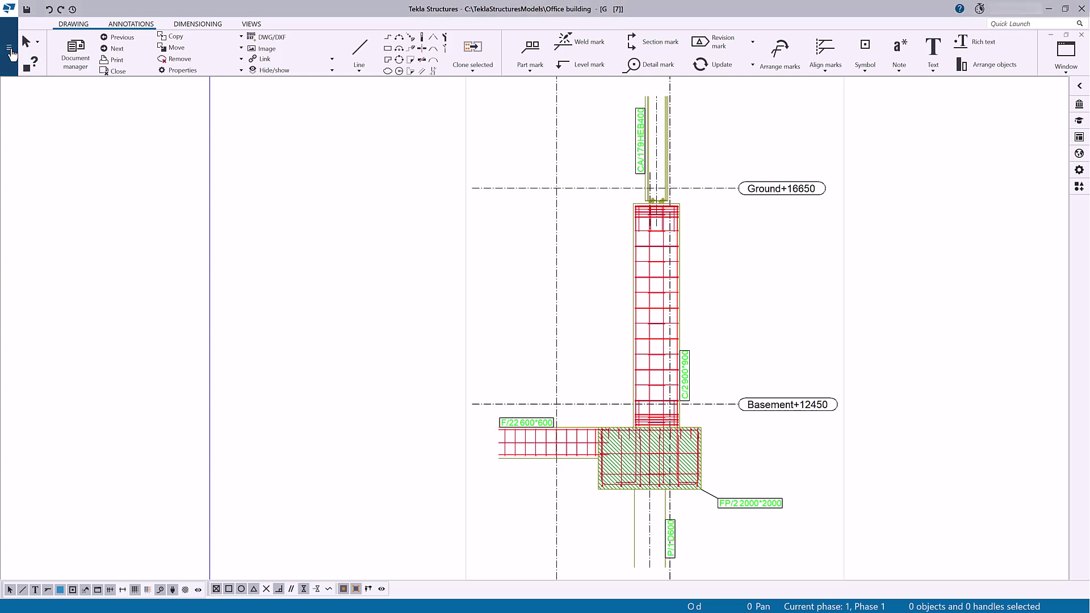
- Cycle Color mode through Black and white and Tekla Grayscale, back to Color, then list the editors
click(9, 48)
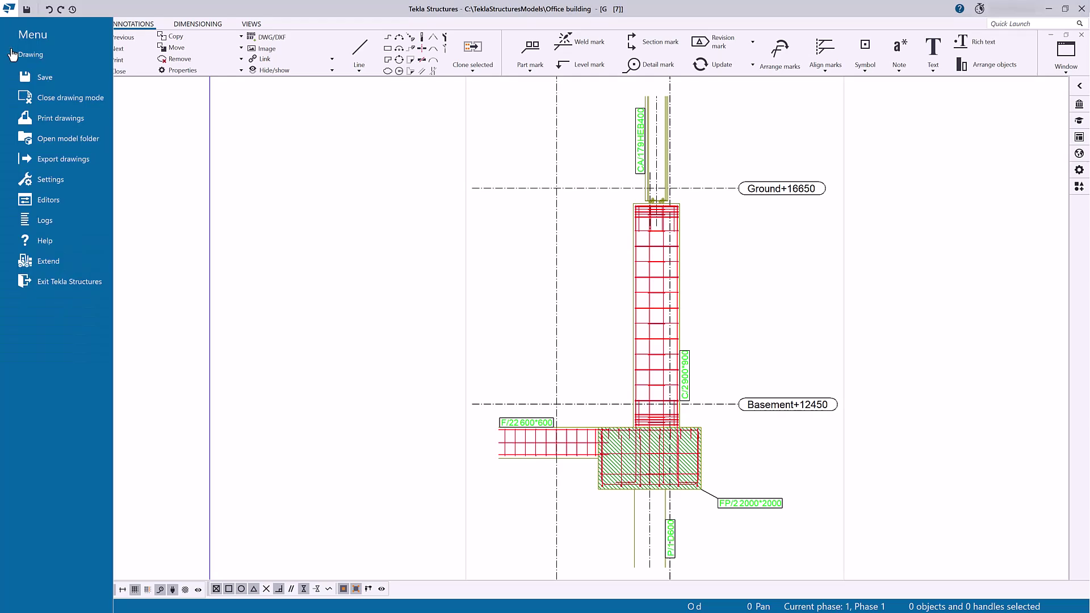
click(46, 180)
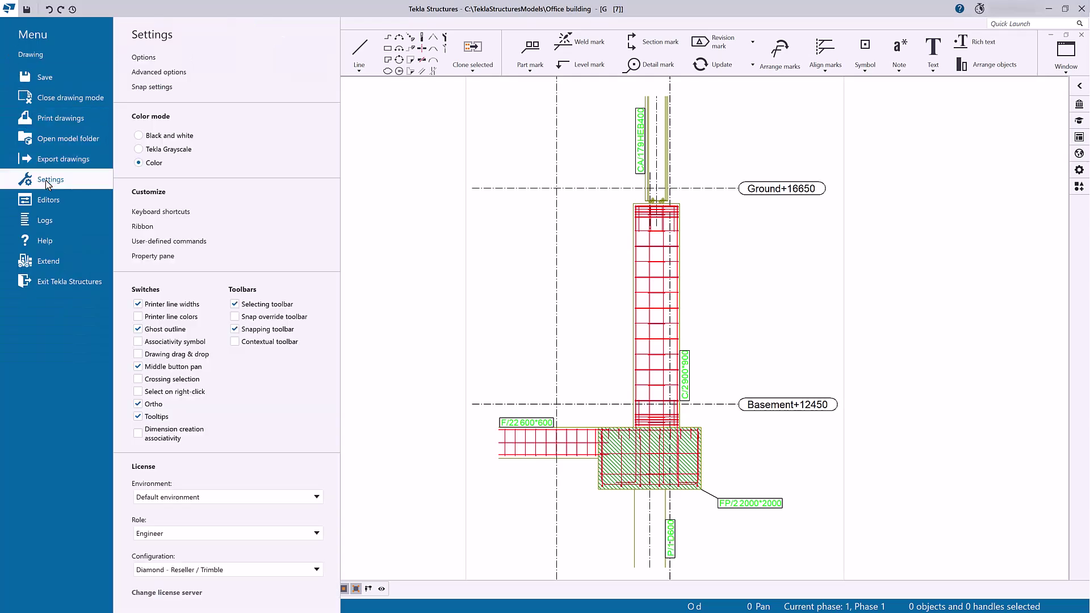
click(189, 139)
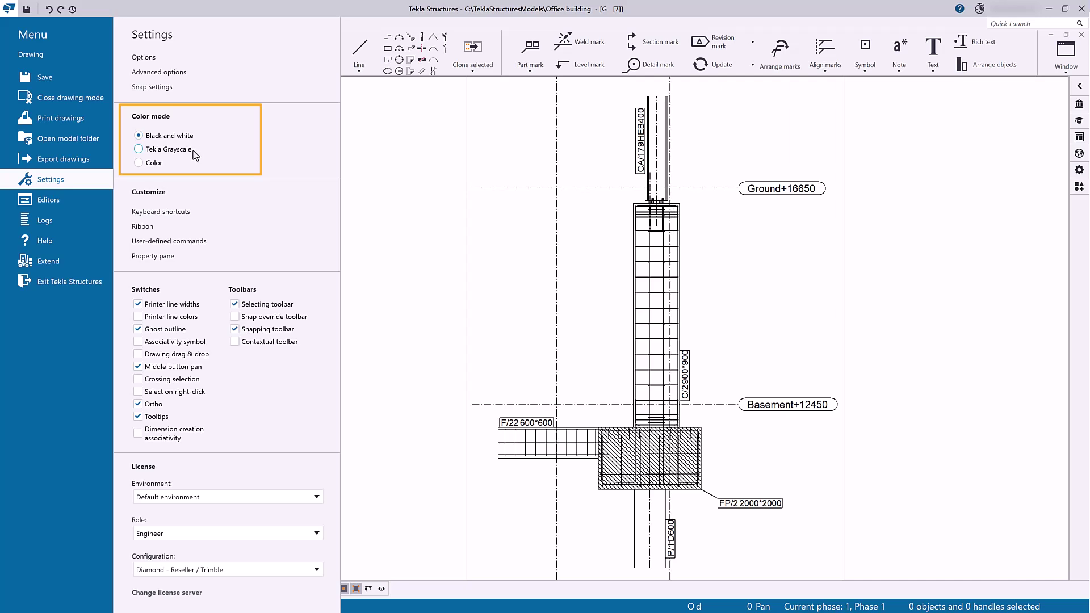
click(193, 151)
click(165, 167)
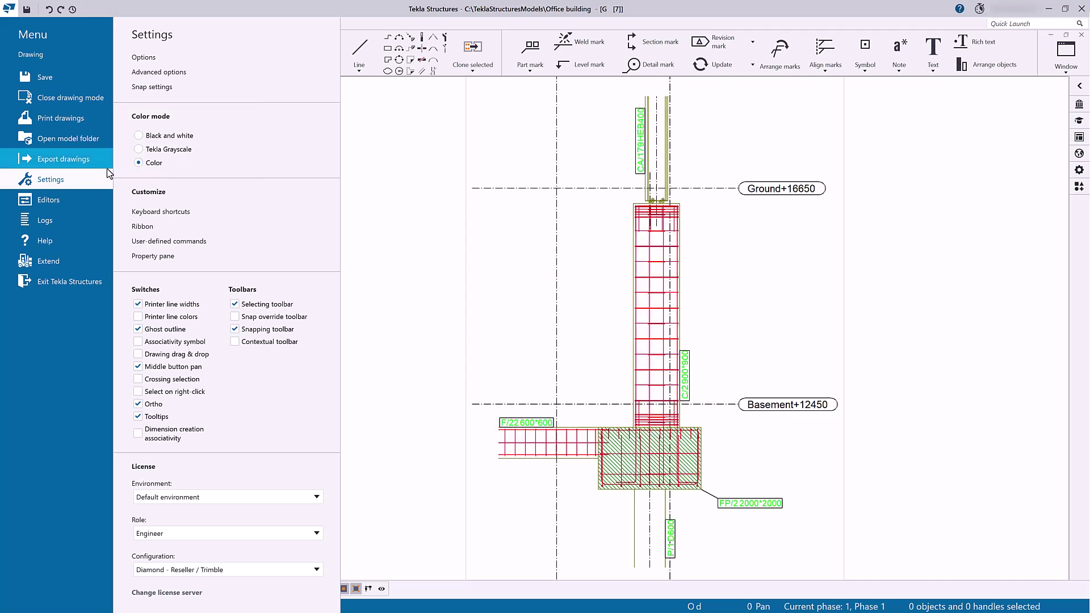
click(68, 201)
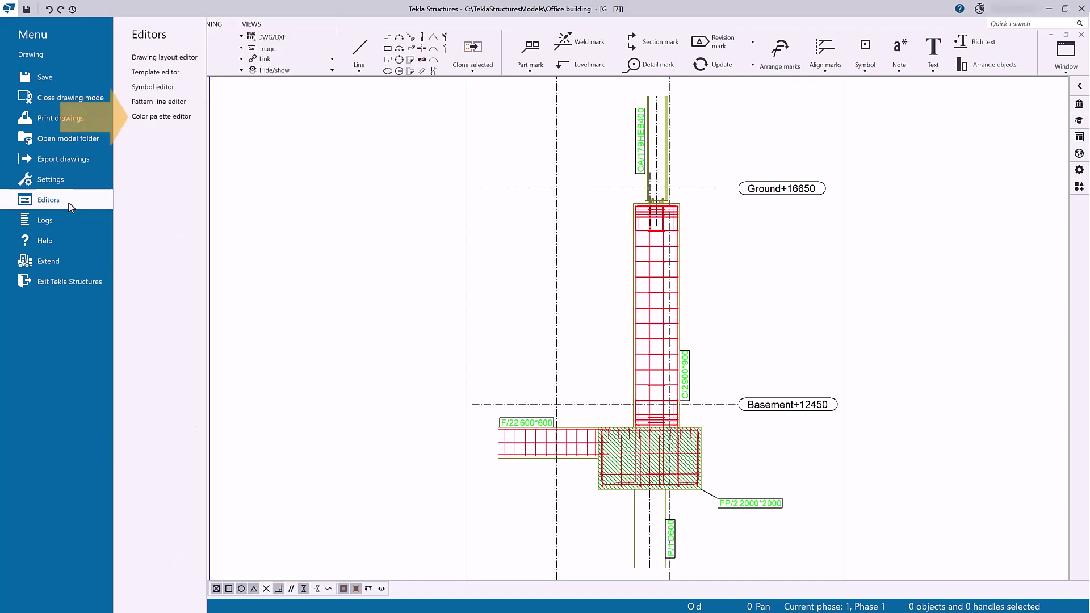
- Load the Detail colors custom palette in the colour palette editor
click(181, 116)
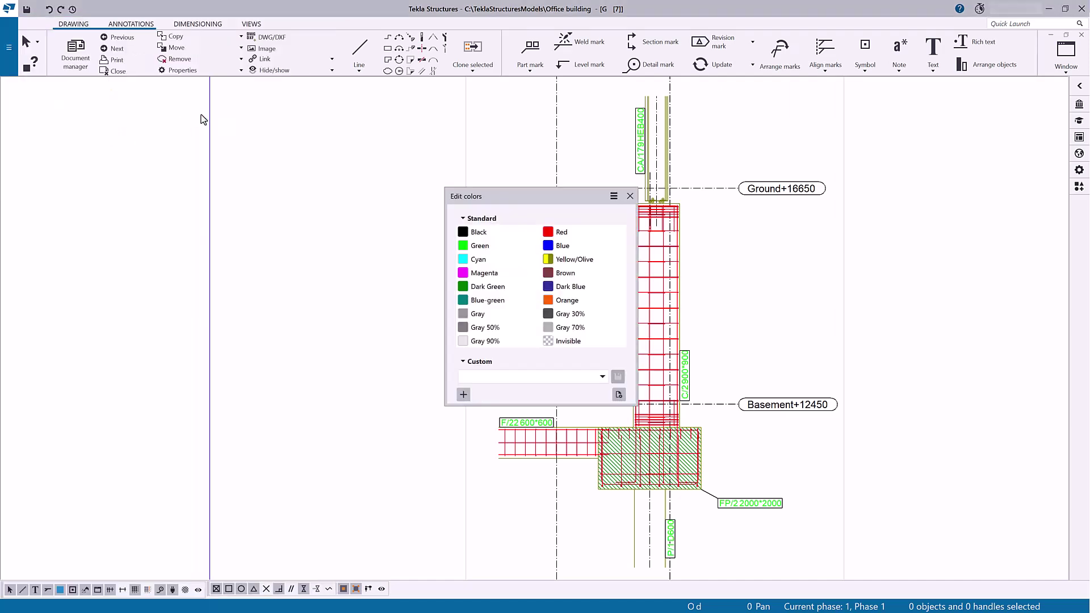
click(604, 378)
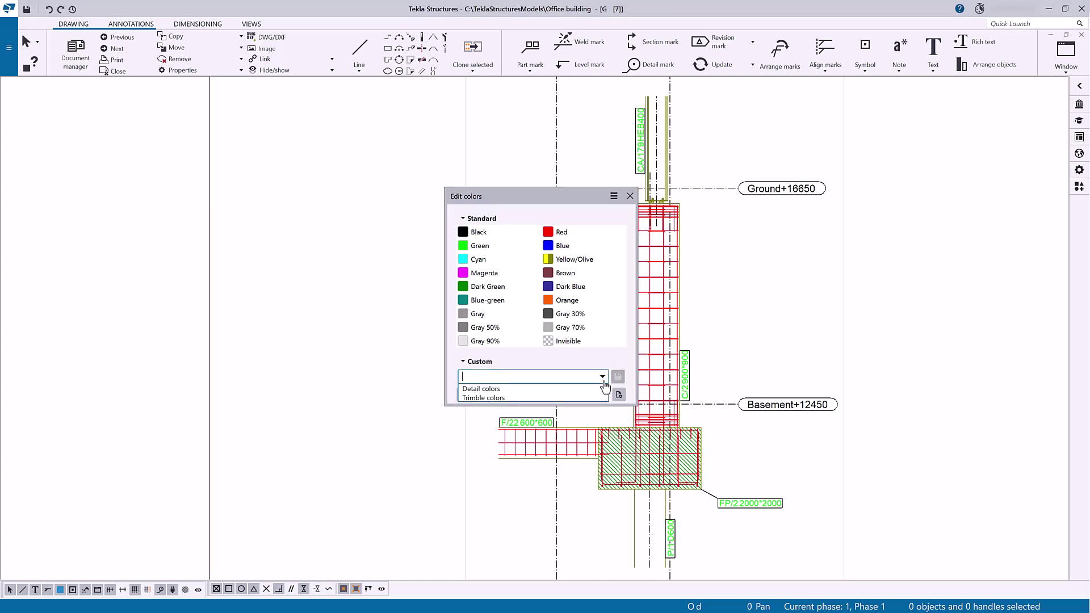
click(590, 388)
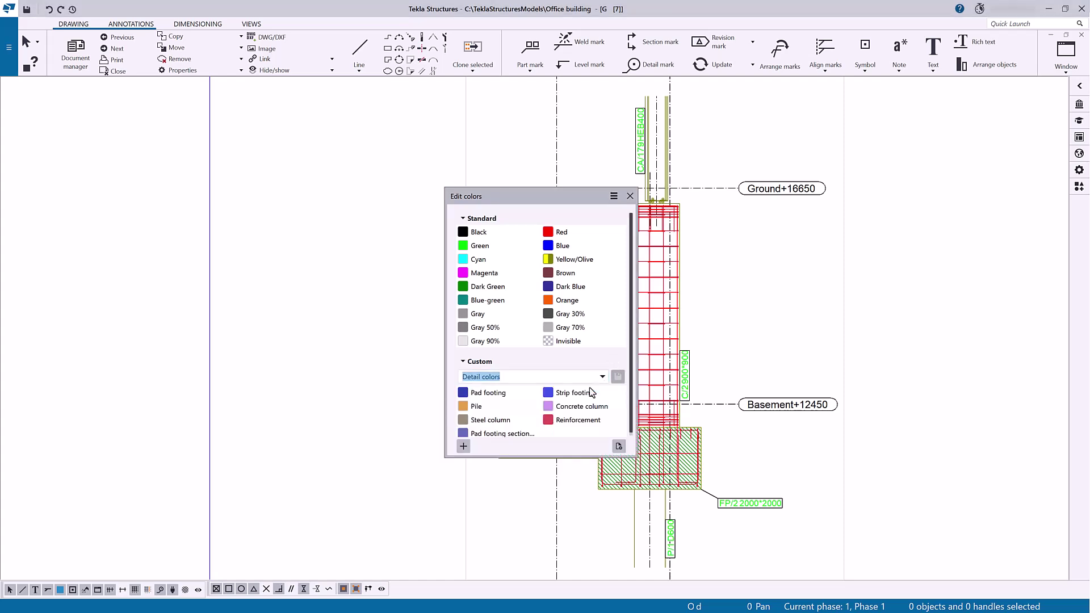
- Inspect Add color and the Reinforcement colour actions without changes, then close the editor
click(463, 446)
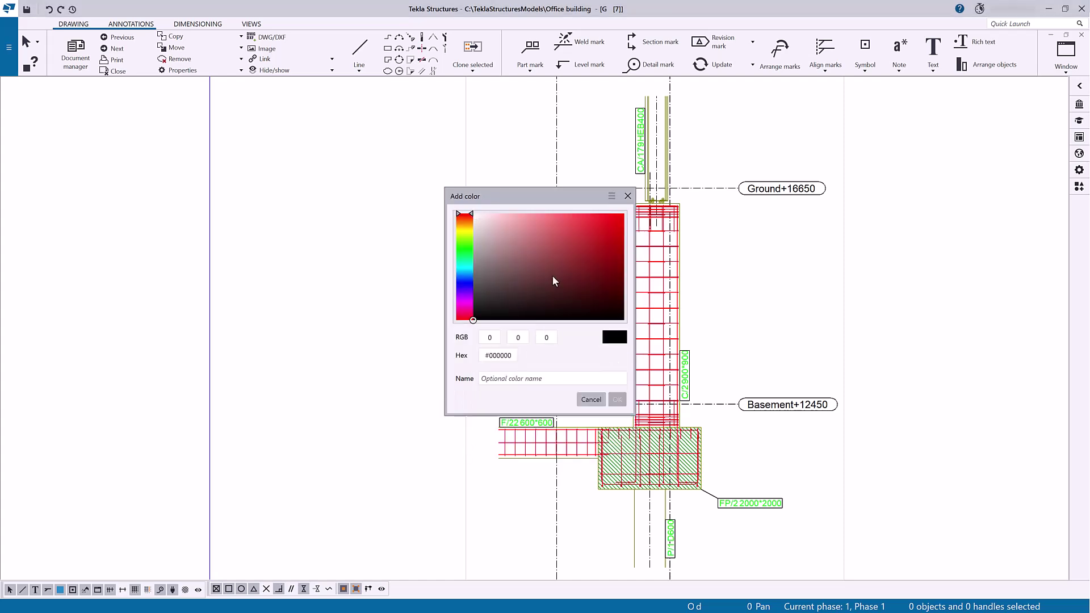
click(596, 396)
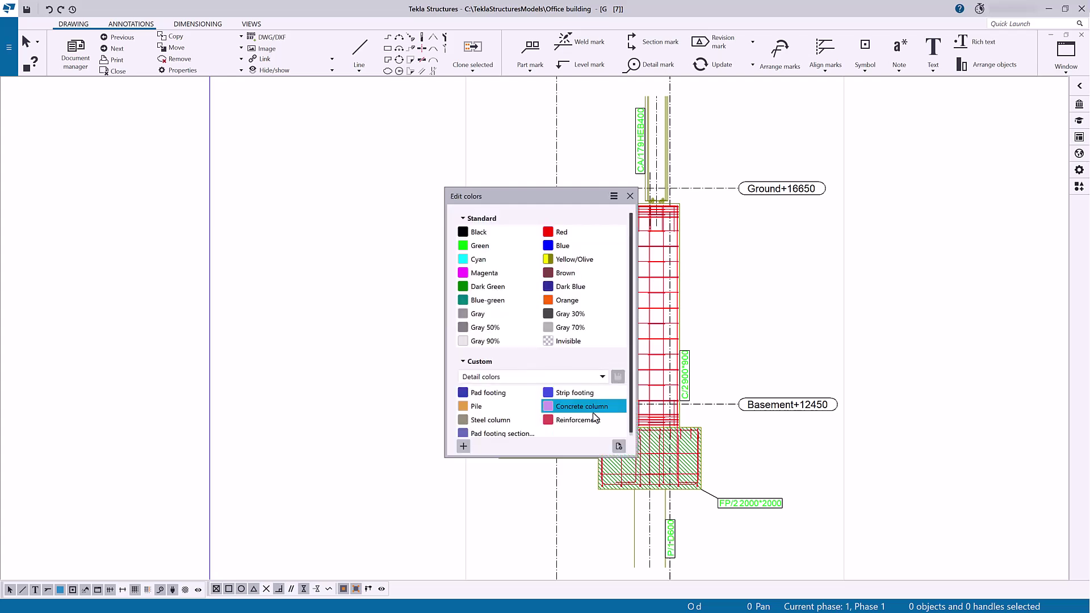
right_click(599, 419)
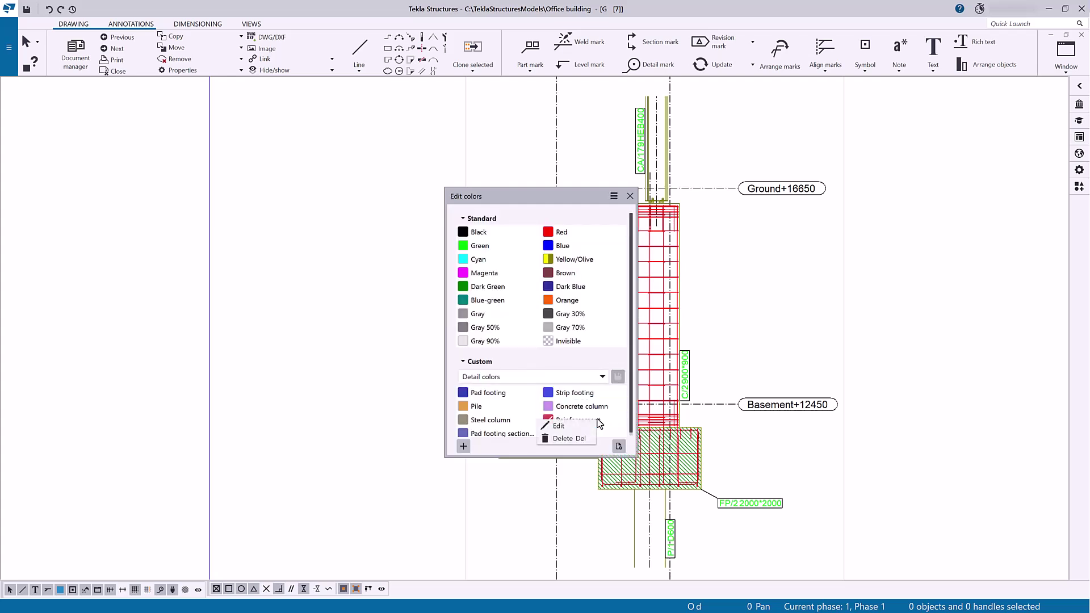
click(617, 435)
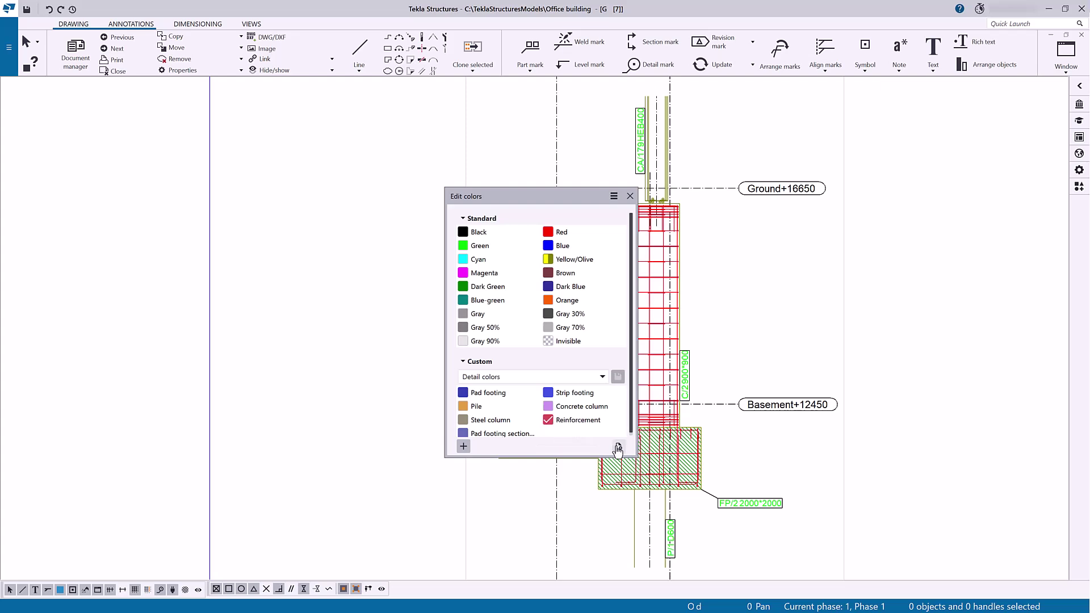
click(629, 197)
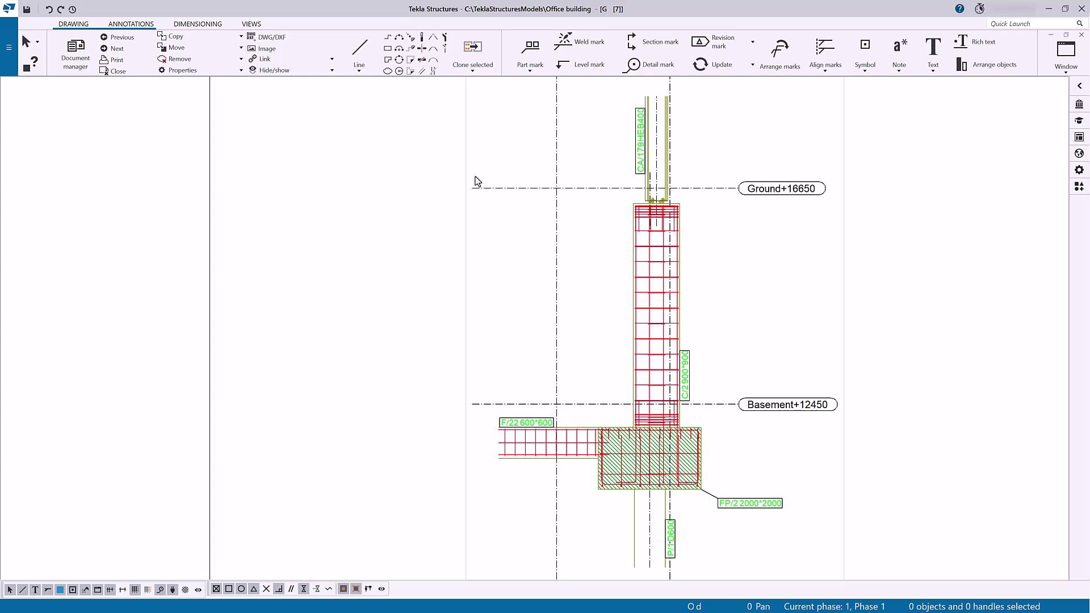
- Set the part Visible lines colour to magenta in the GA drawing's part properties
double_click(389, 204)
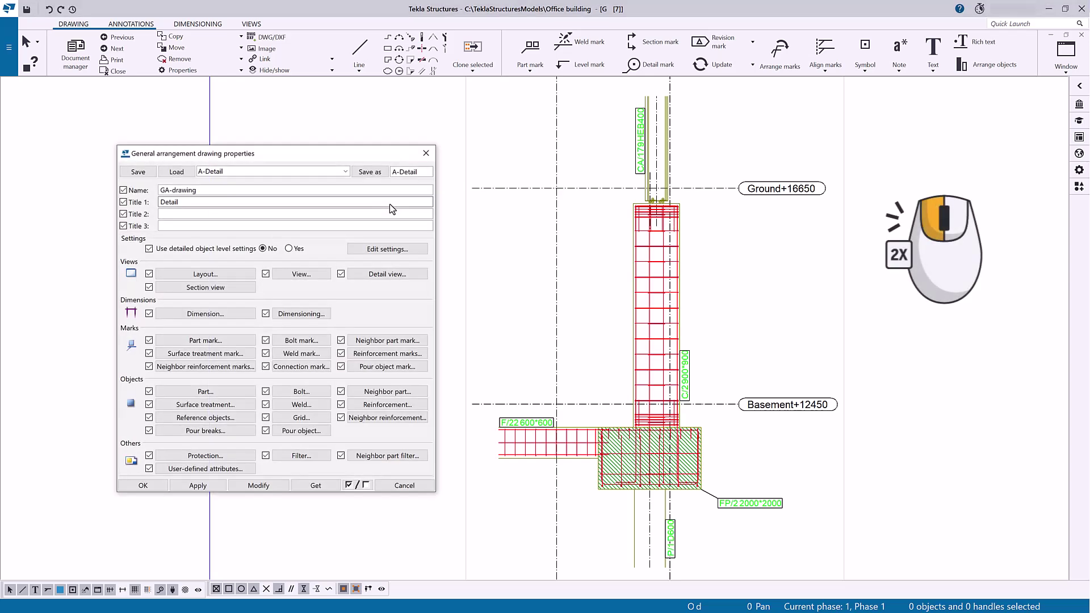
click(221, 391)
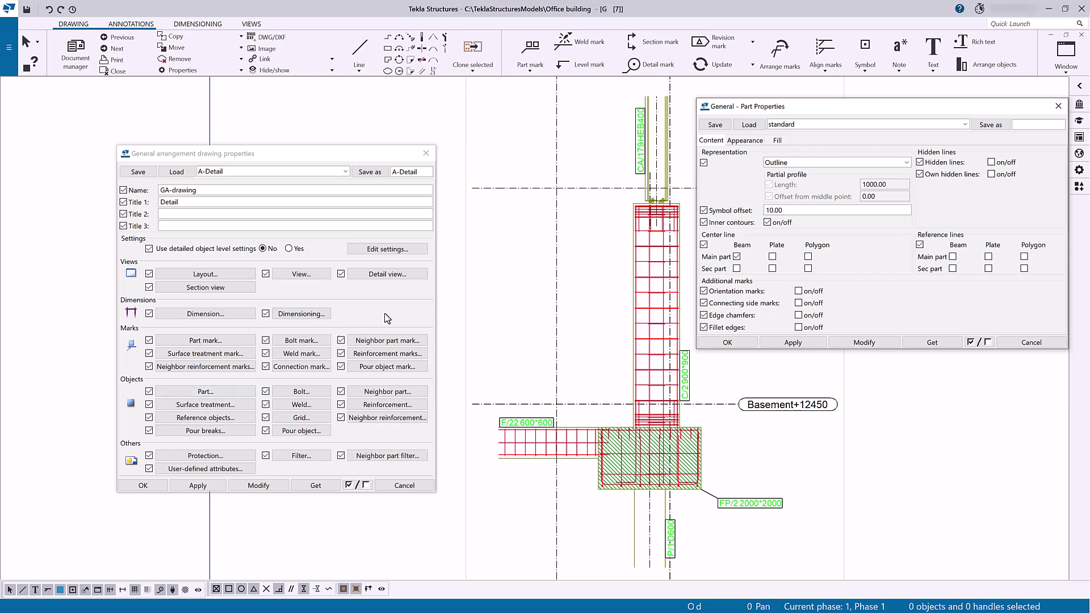
click(753, 143)
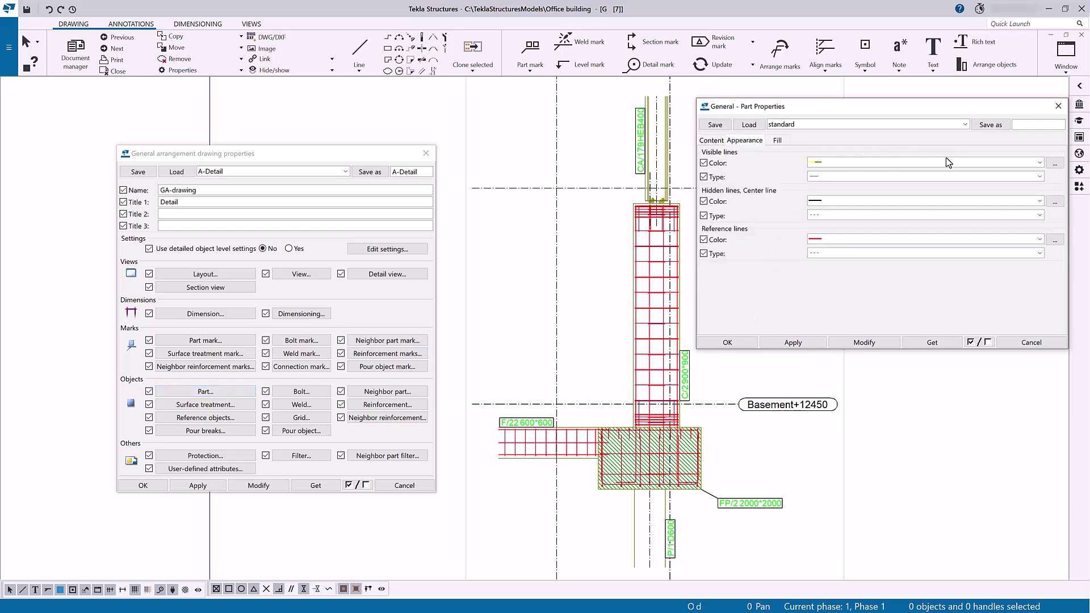
click(1039, 162)
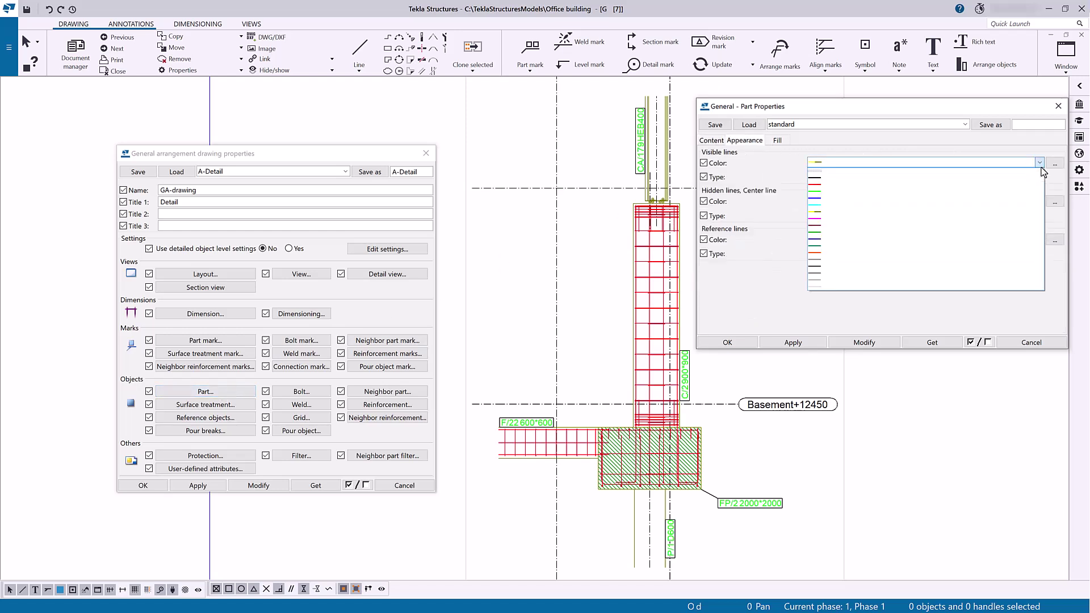
click(1055, 165)
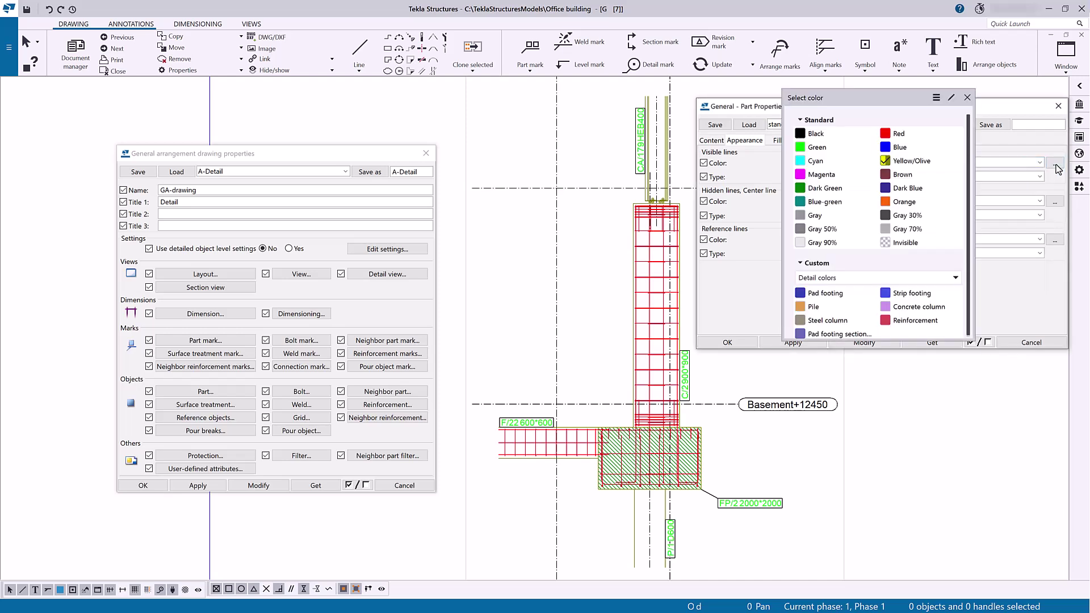
click(839, 175)
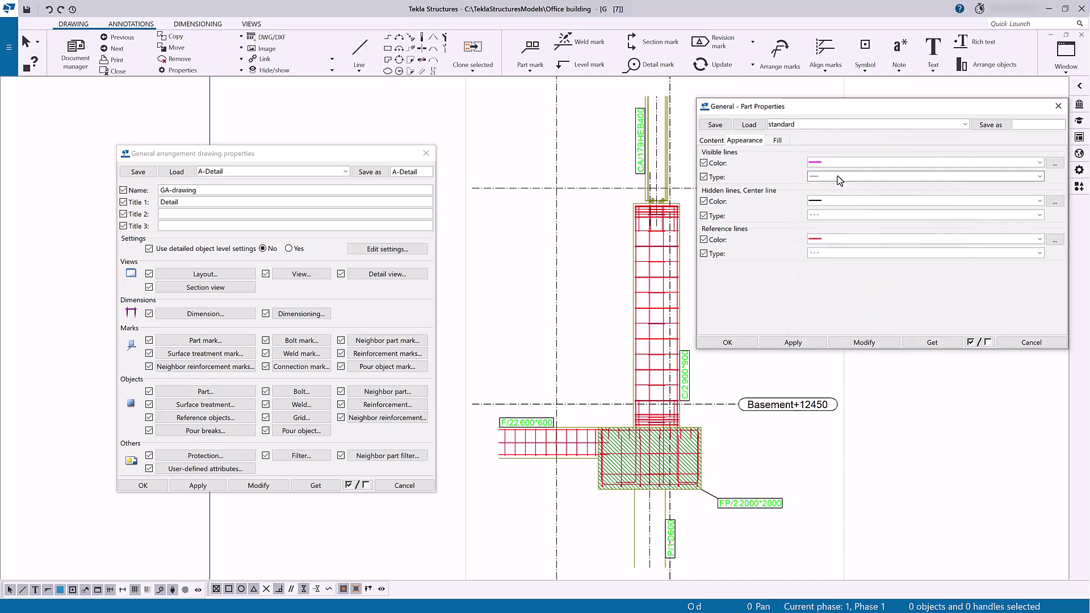
click(850, 343)
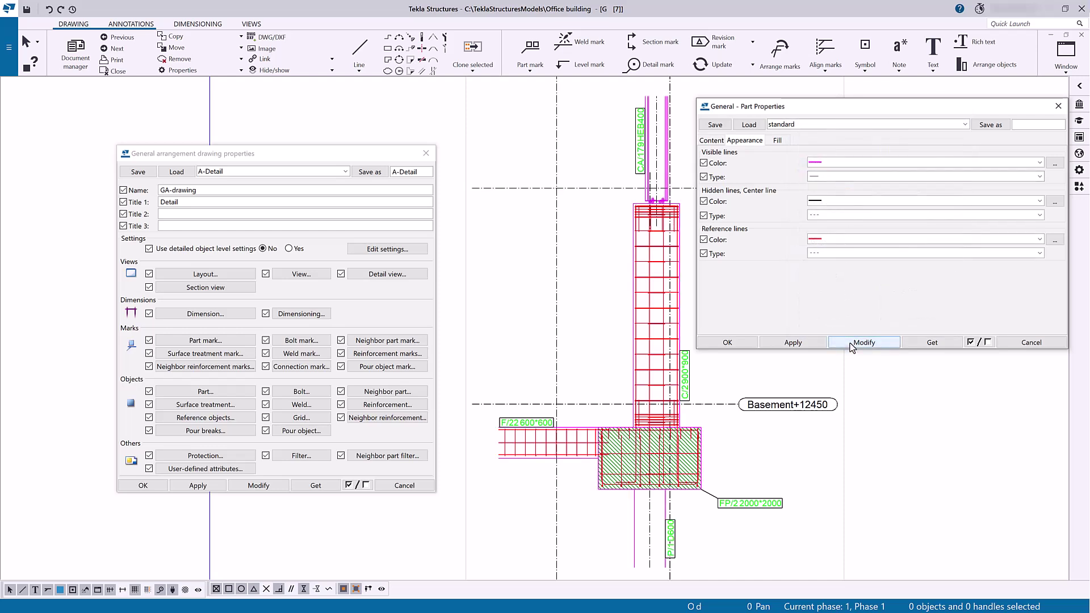
click(728, 343)
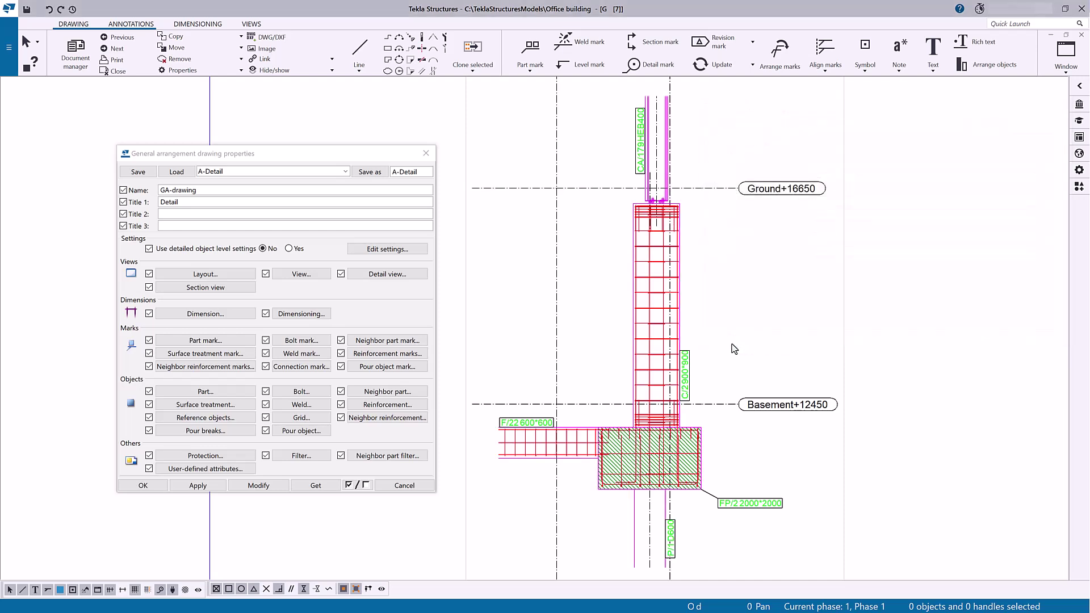
- Load the A detail object level settings and apply them to the GA drawing
click(398, 250)
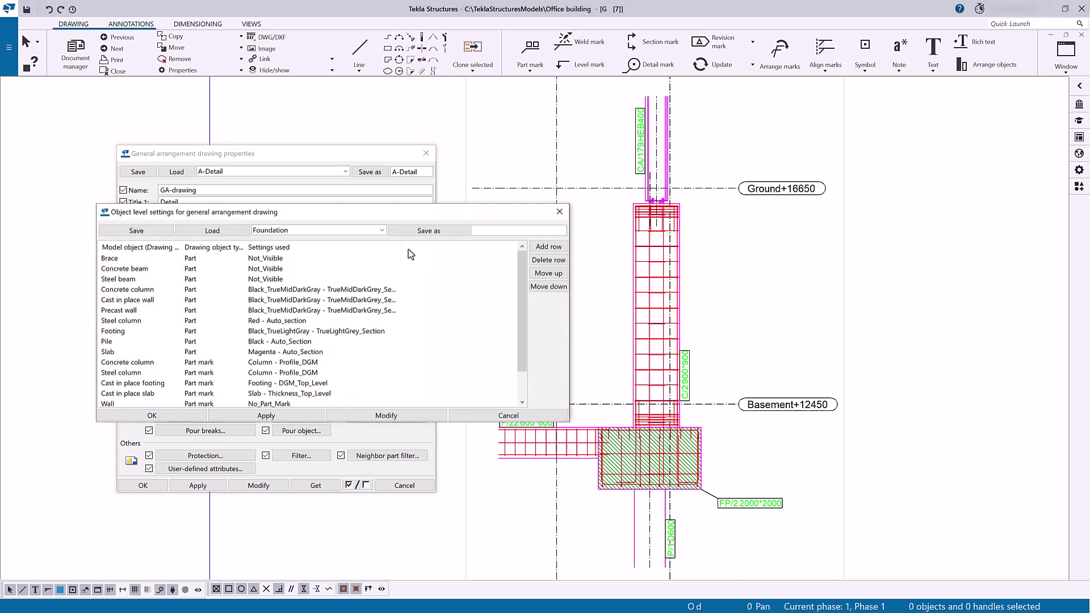
click(382, 231)
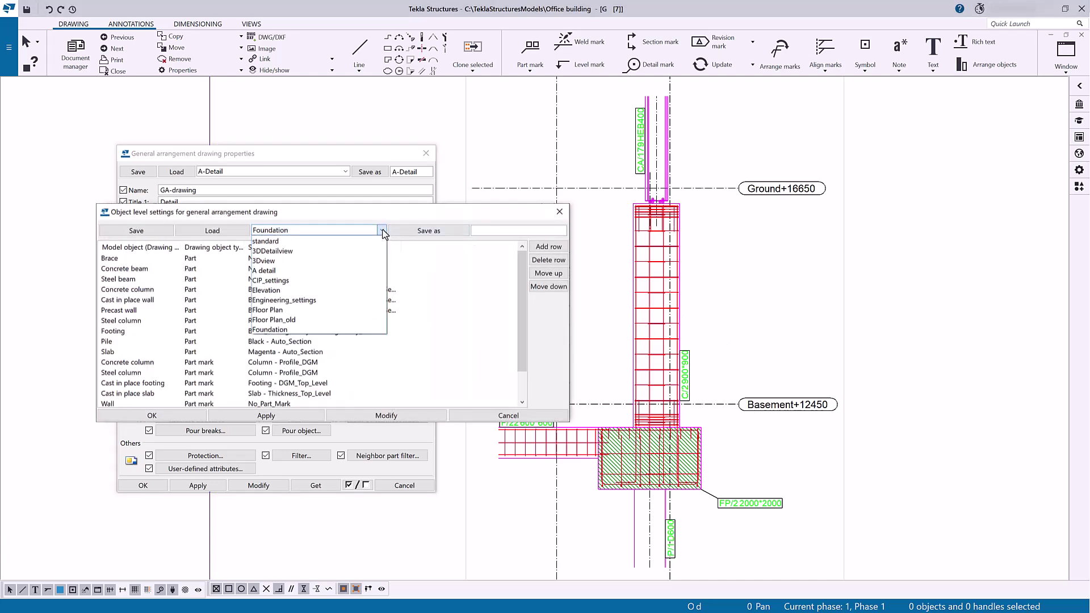
click(366, 271)
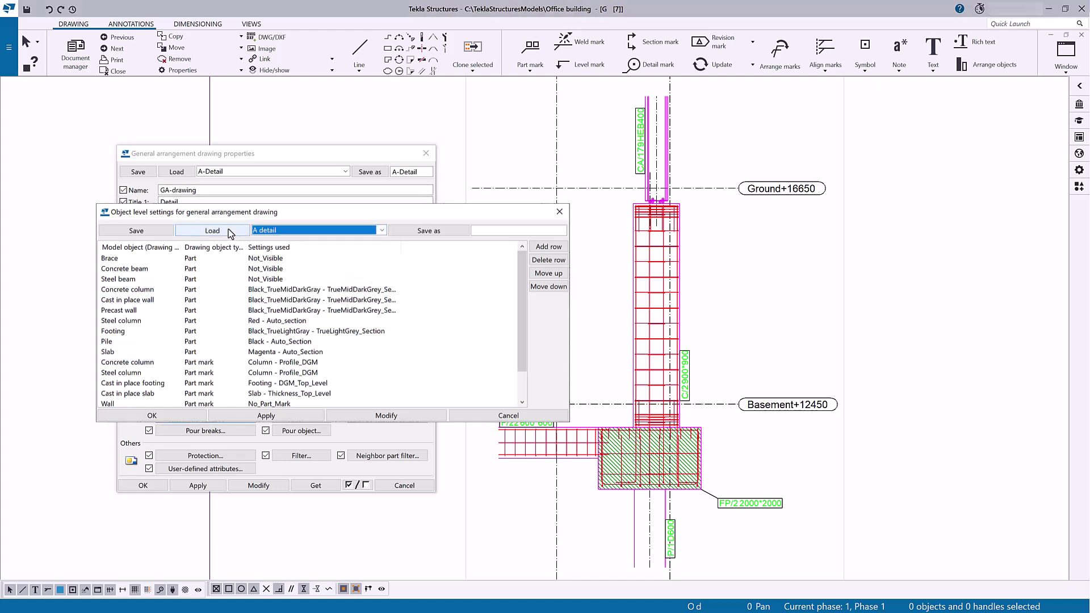
click(212, 230)
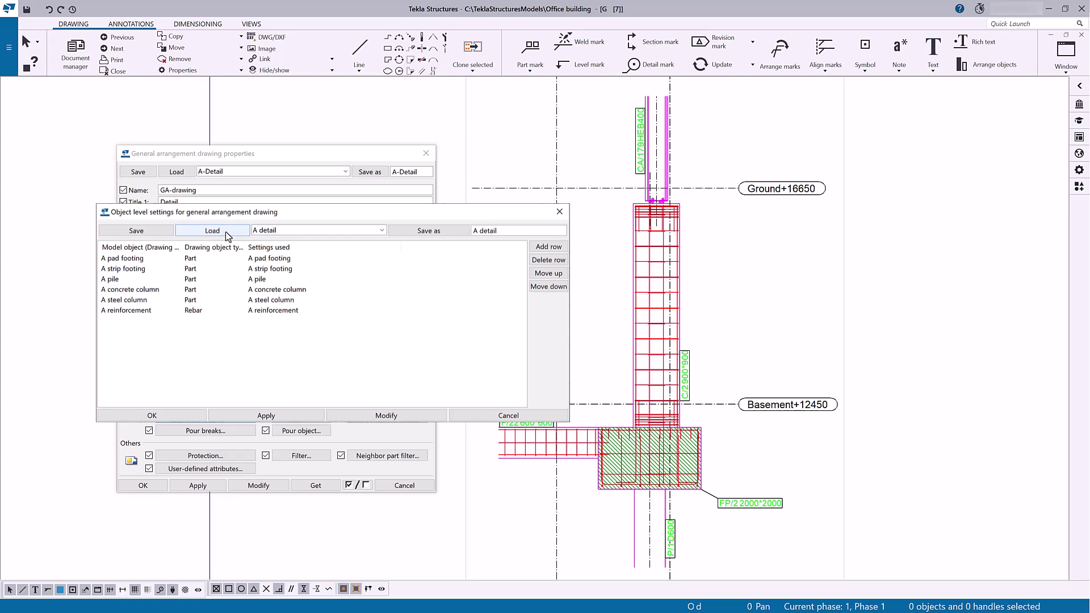
click(171, 418)
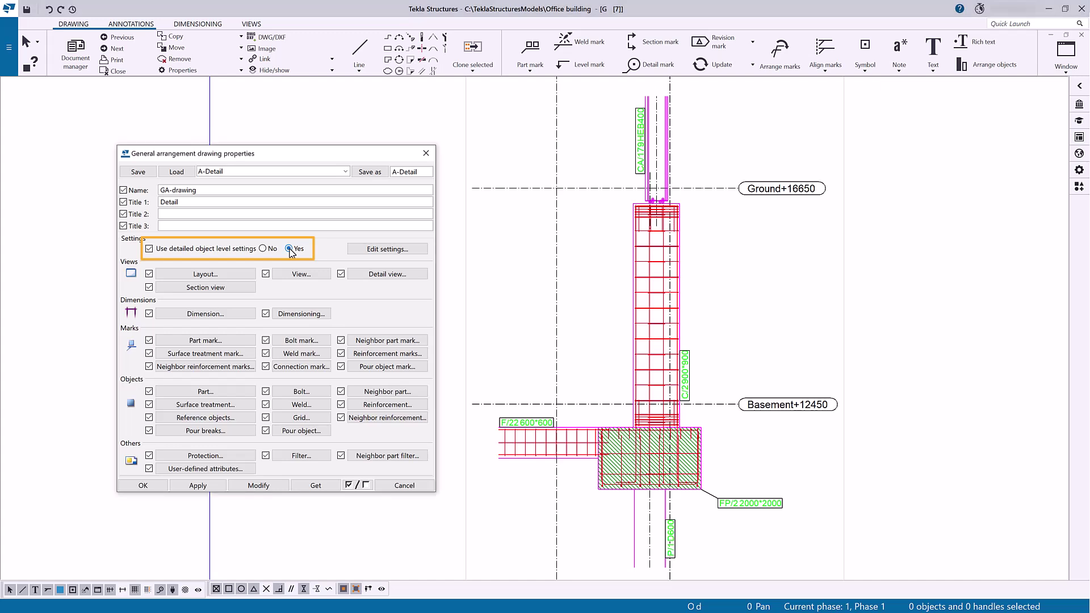
click(259, 487)
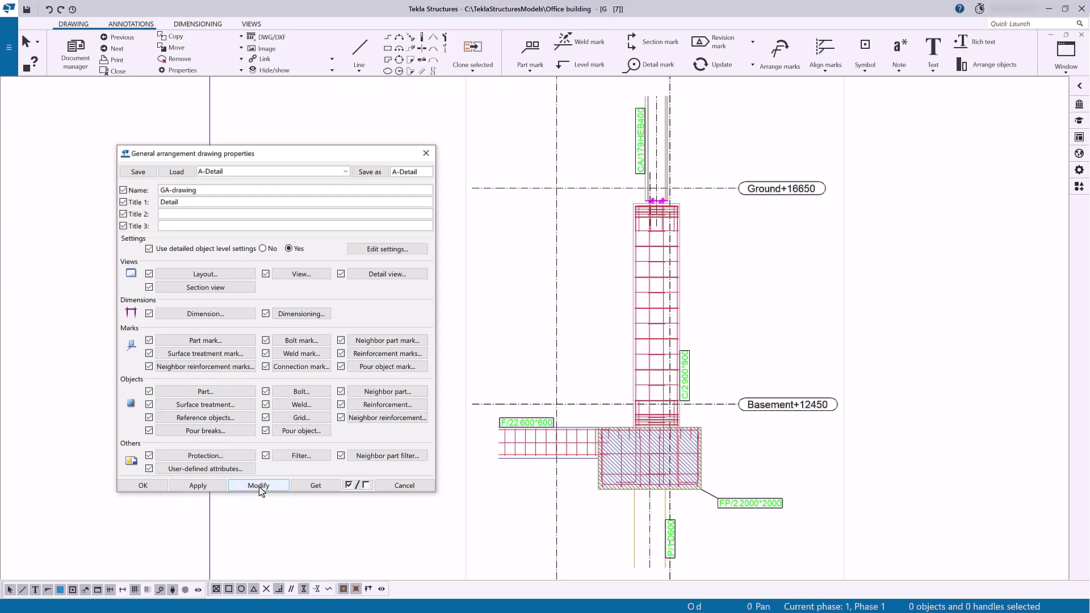
click(155, 487)
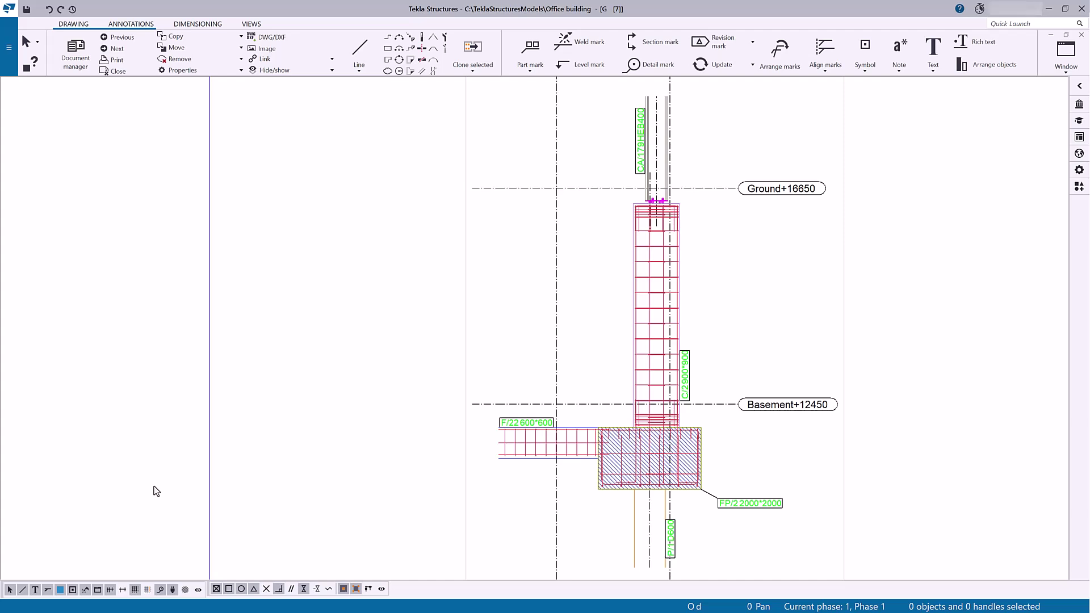
- Recolour the CA/179 HEB400 part mark text to Steel column grey (RGB 151 143 122)
click(462, 224)
scroll(462, 224, up, 3)
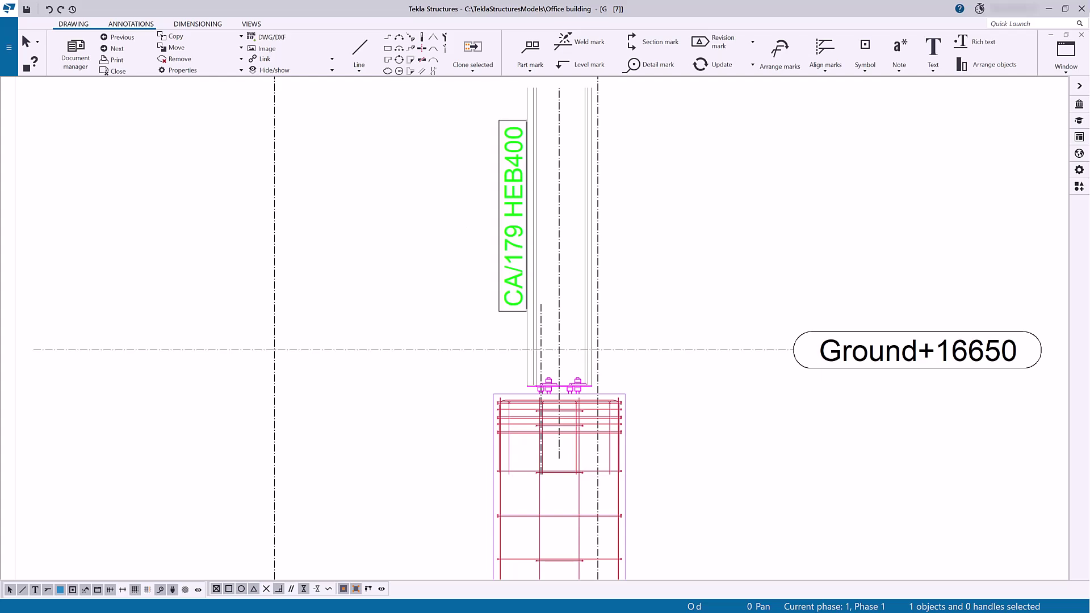
double_click(523, 227)
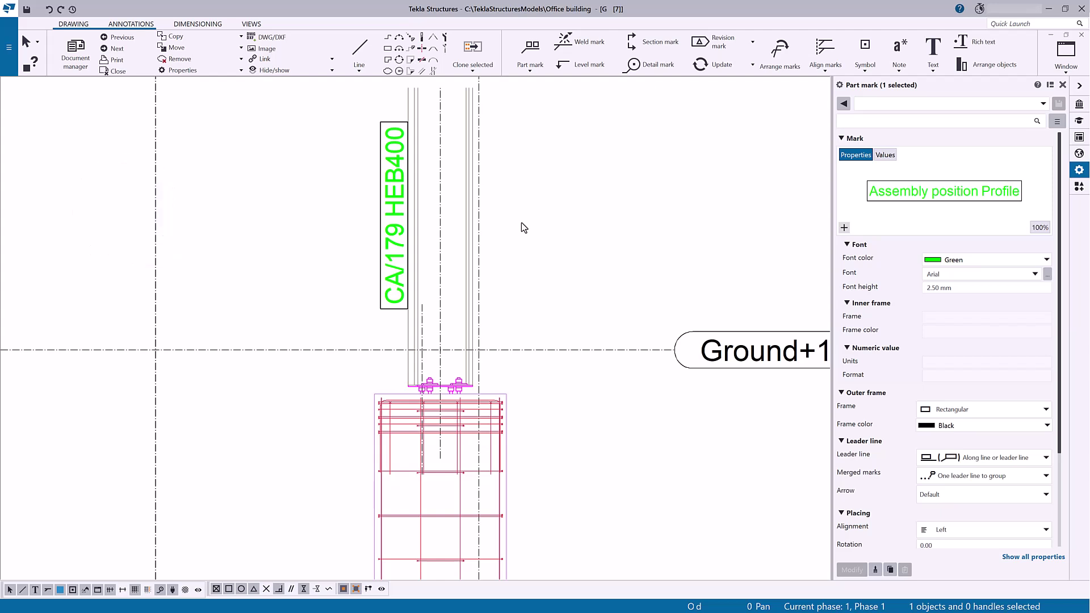
click(1045, 262)
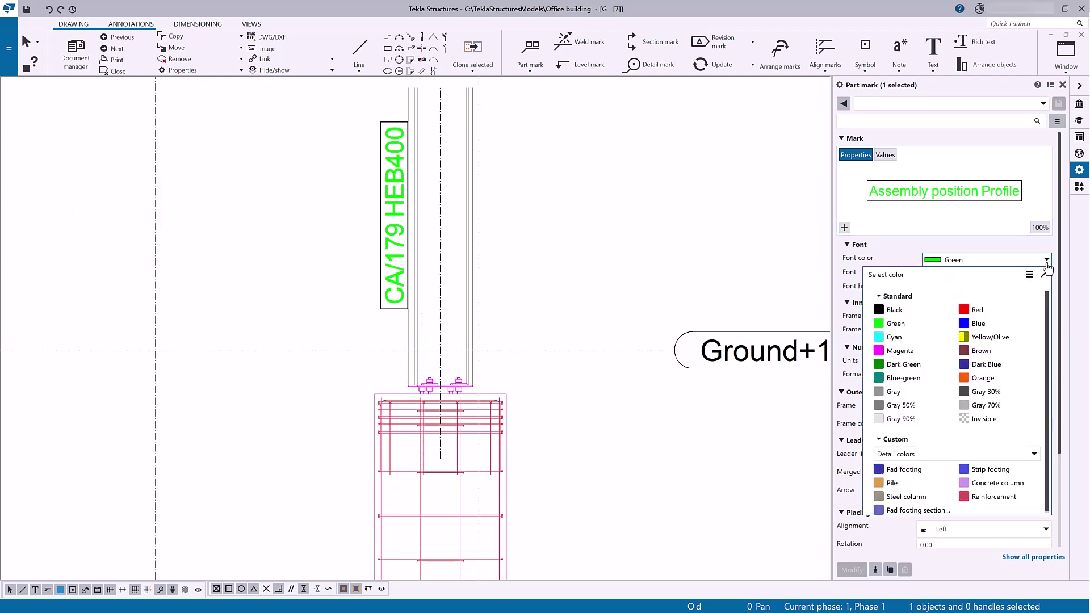
click(905, 497)
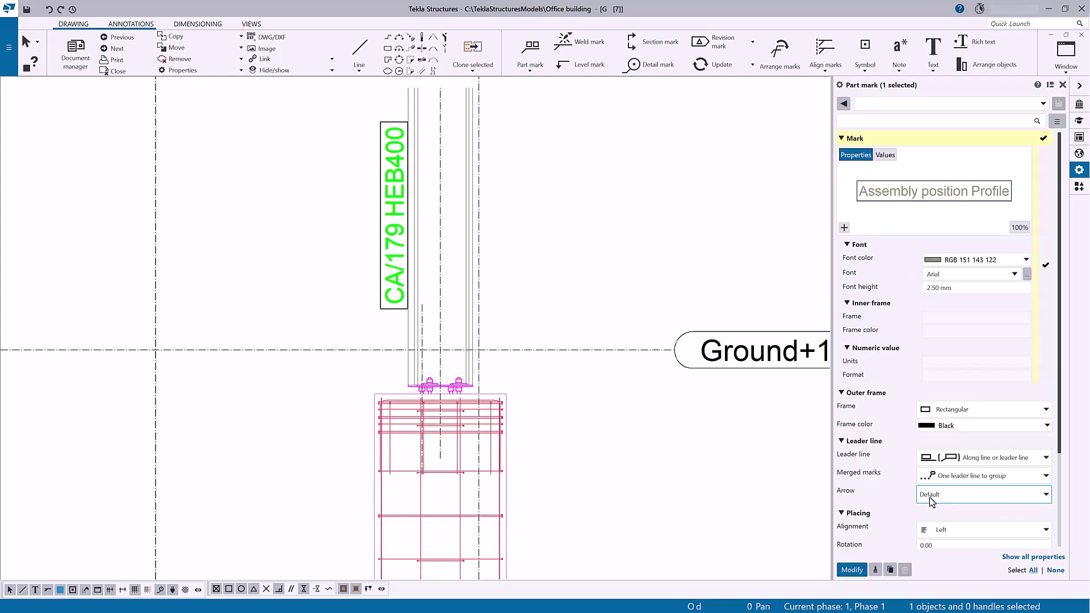
click(852, 569)
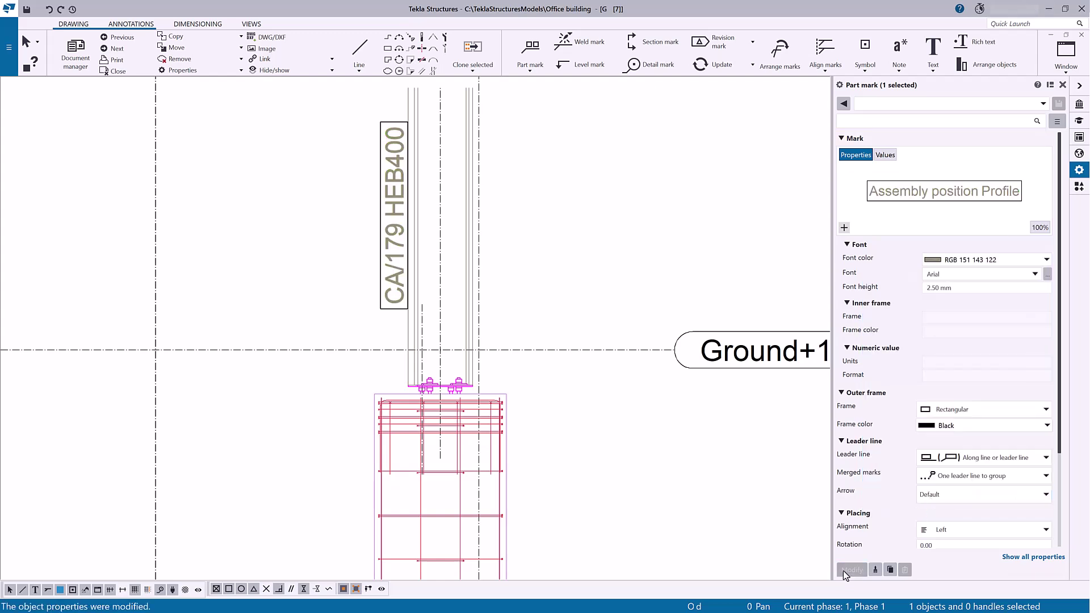
key(ctrl+o)
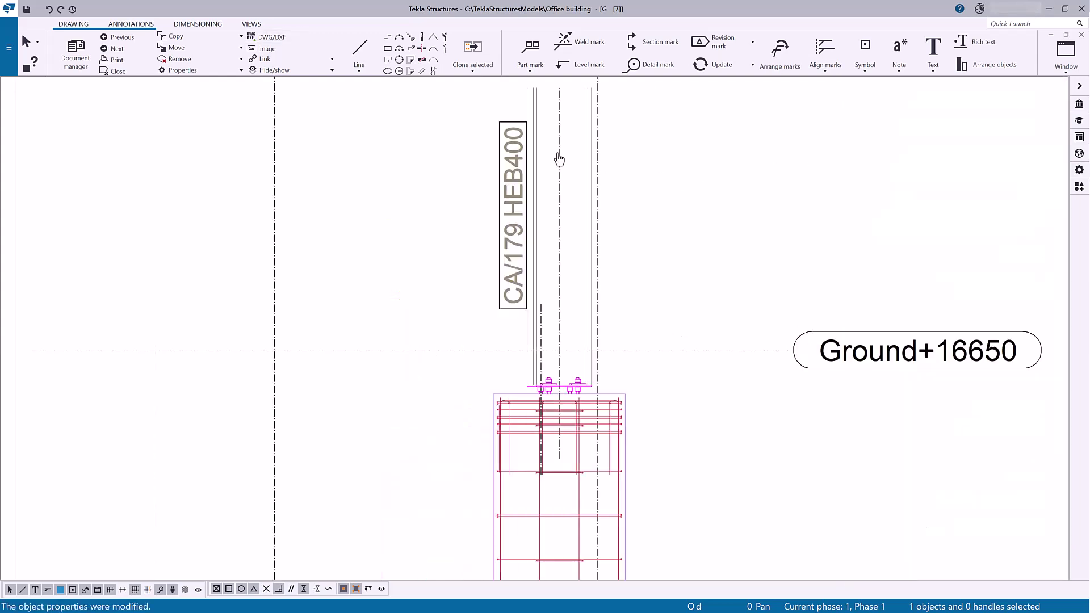
click(125, 63)
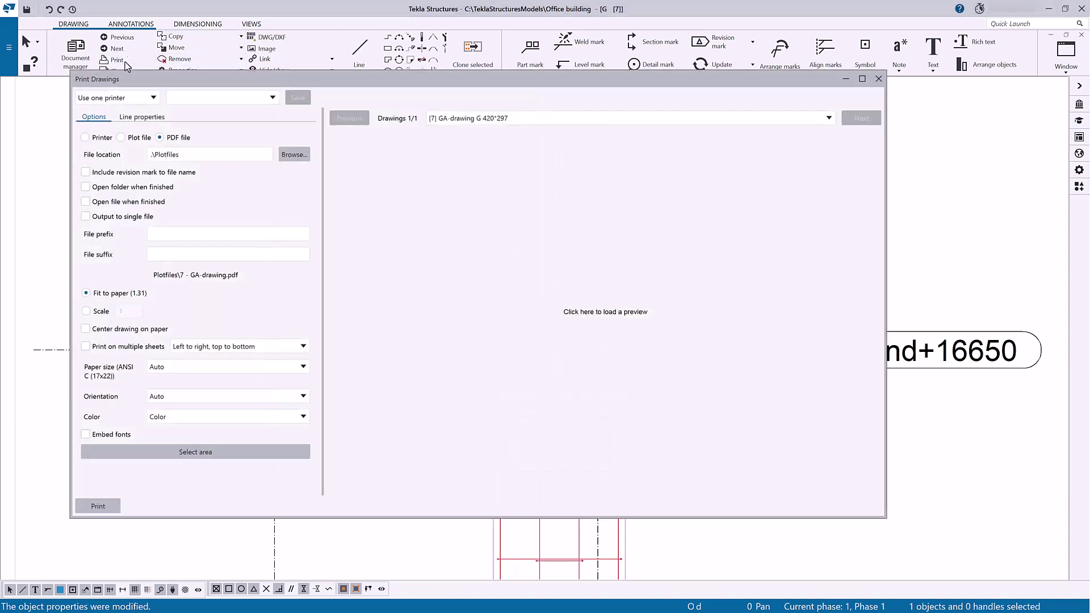
- Load the A detail print preset and its preview in maximized Print Drawings, keeping colour output
click(862, 78)
click(199, 28)
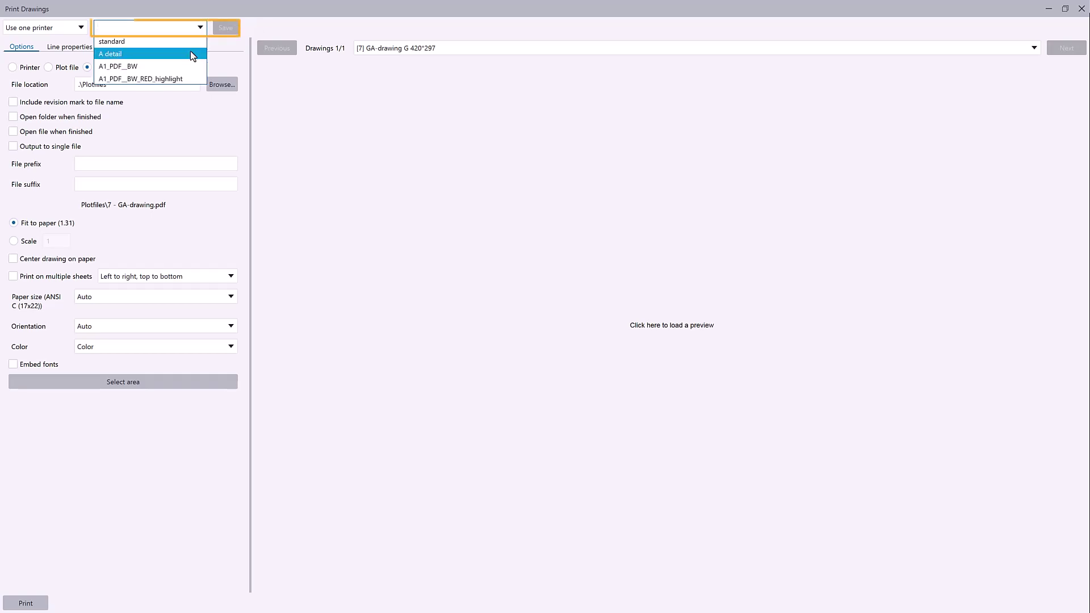
click(194, 54)
click(651, 327)
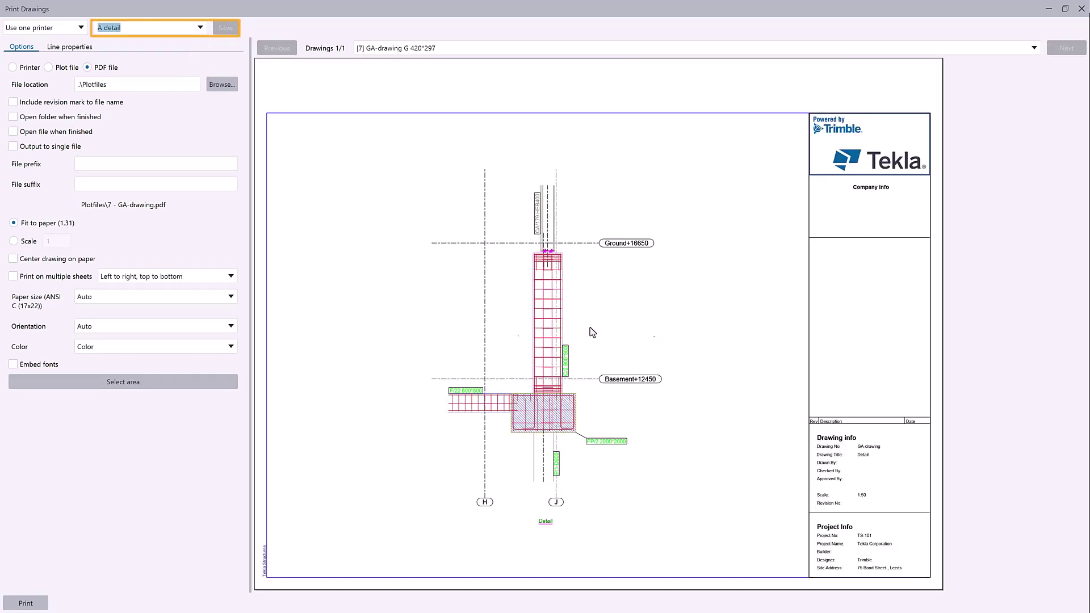
click(231, 350)
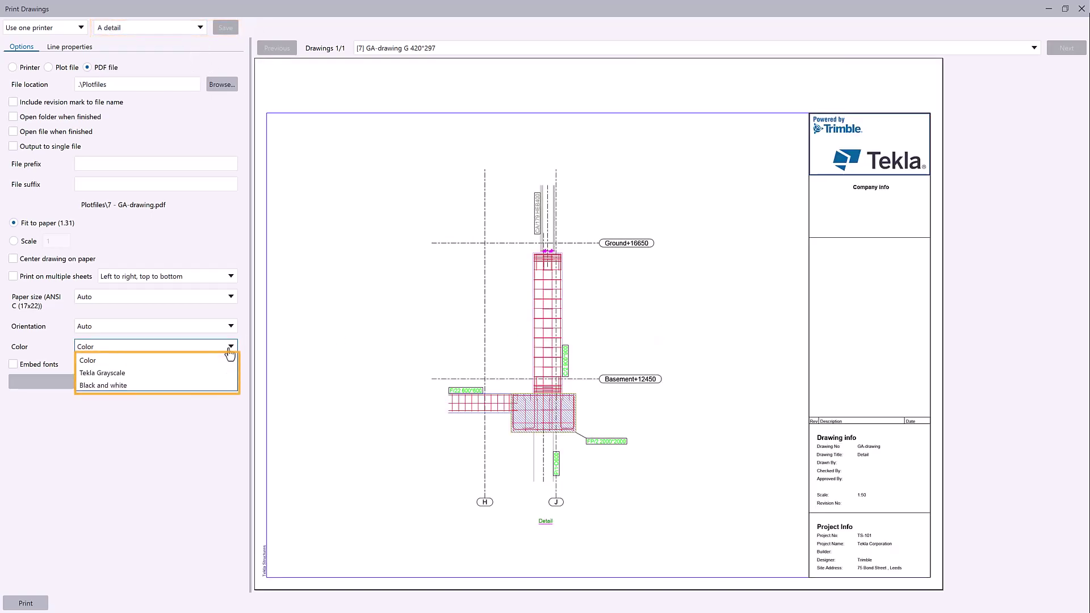
key(Down)
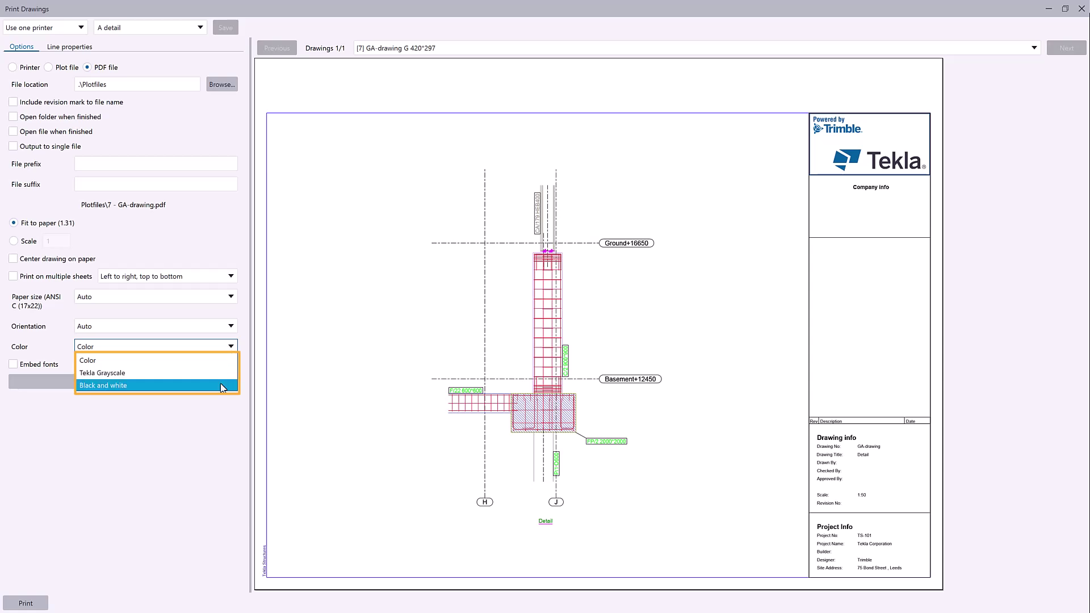
click(184, 132)
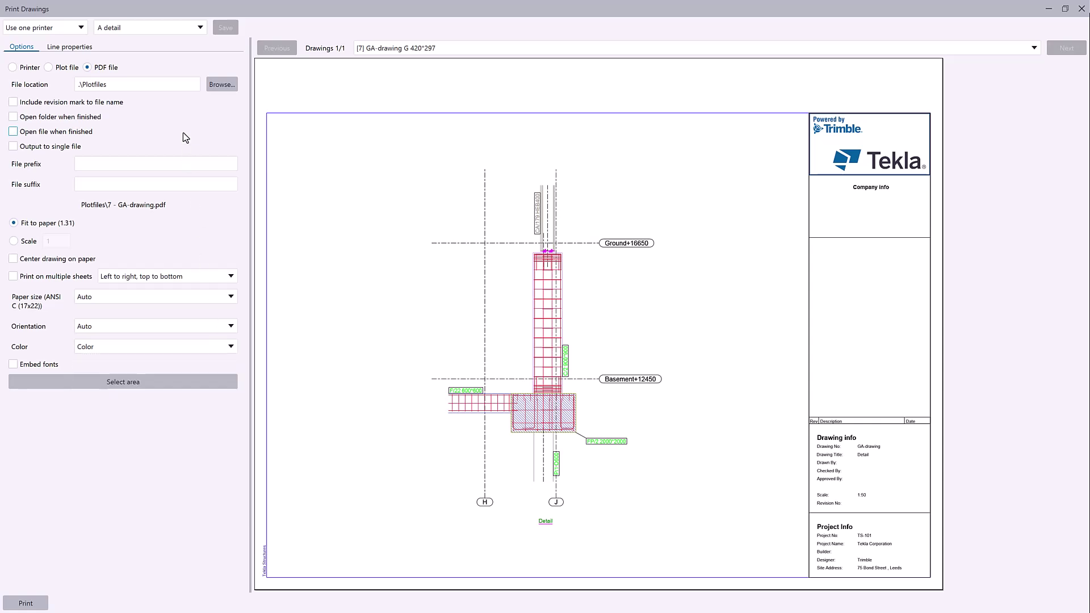
- Set the first line row's output colour to custom Pad footing (RGB 52 65 178)
click(69, 47)
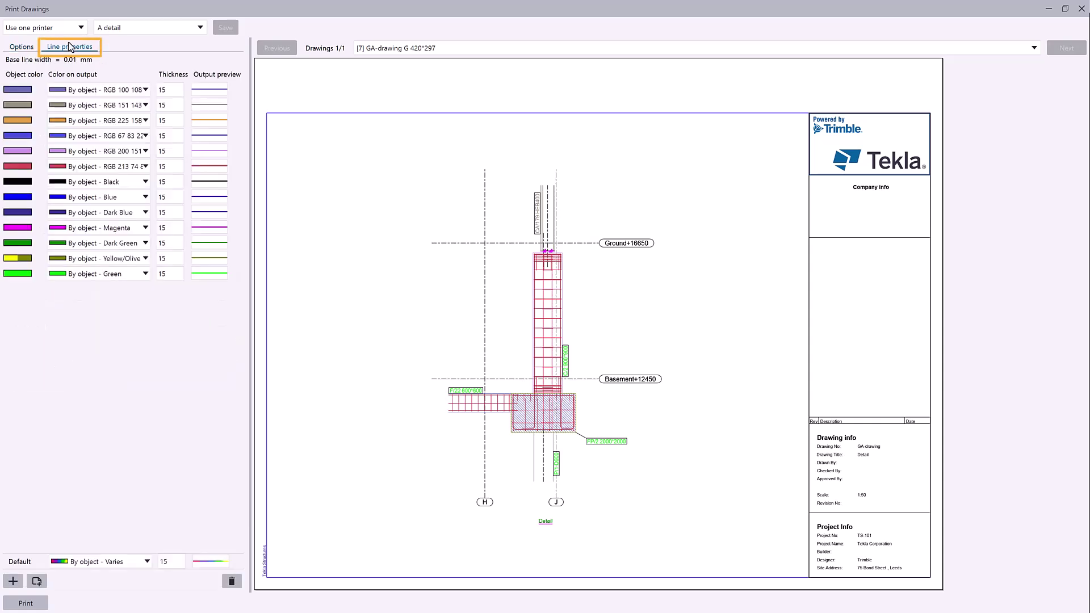
click(146, 90)
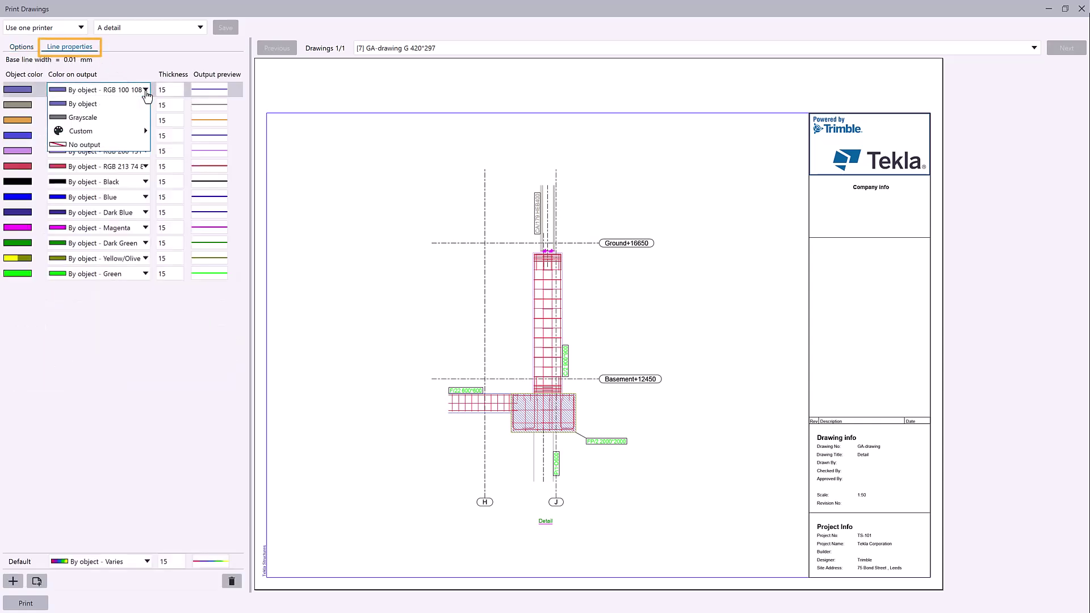
click(128, 131)
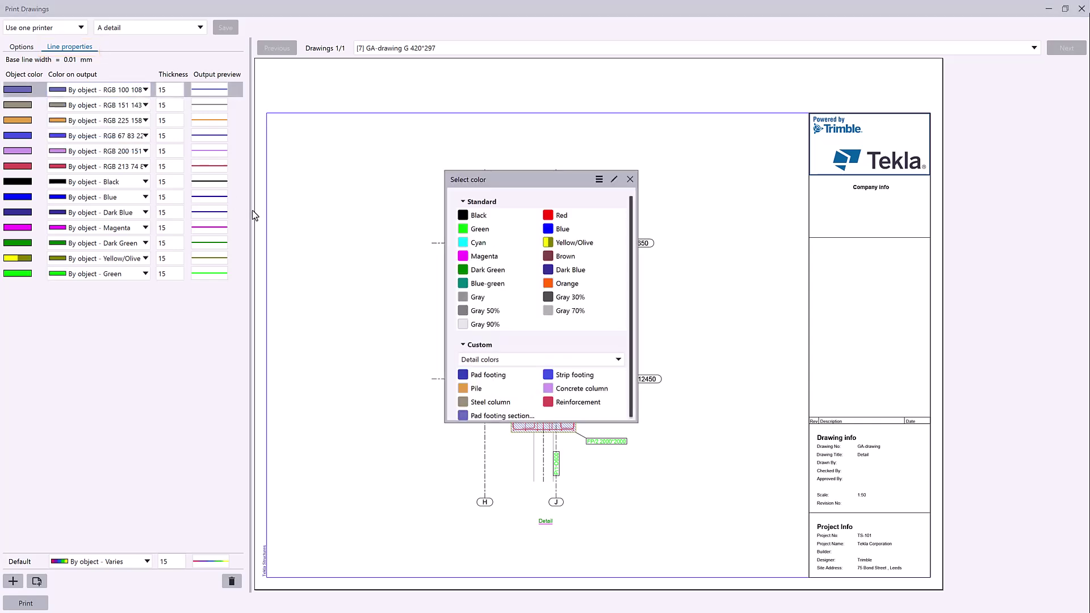
click(507, 375)
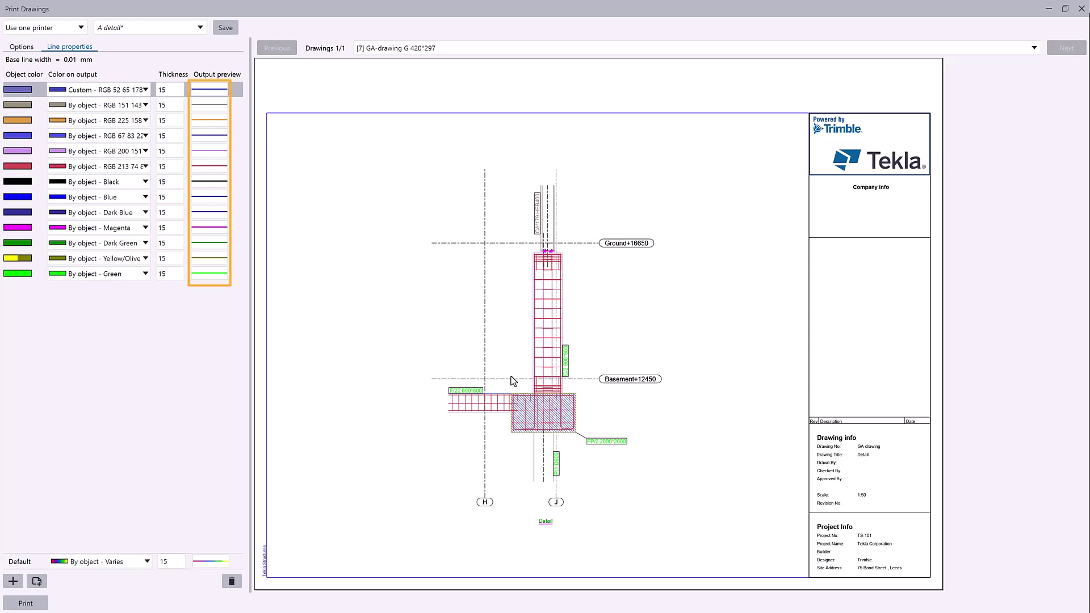
- Select line rows 1 to 3 and change their line thickness to 80
shift+click(34, 104)
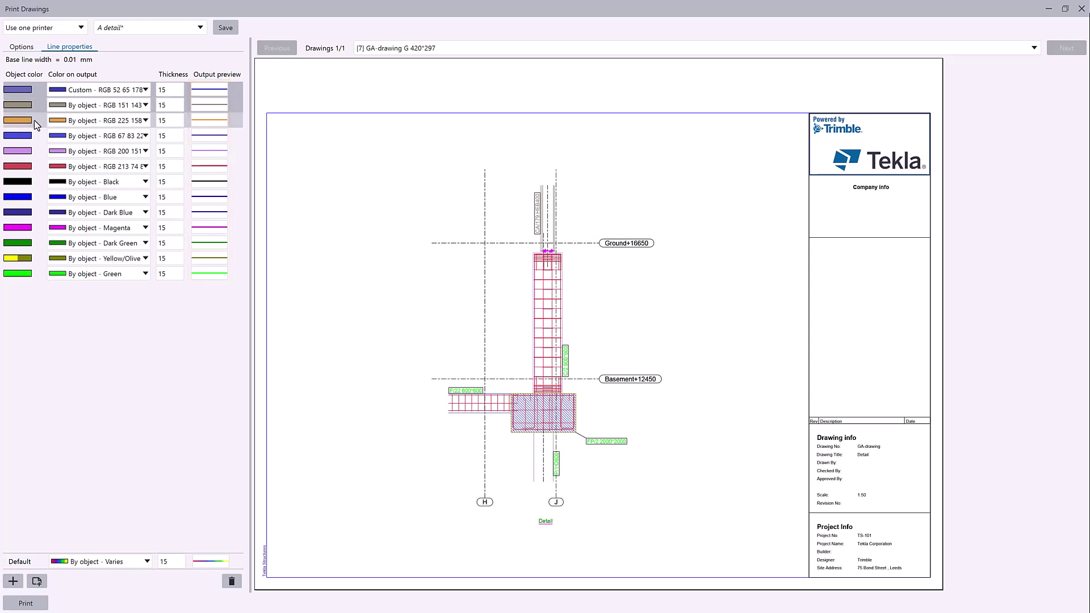
ctrl+right_click(34, 120)
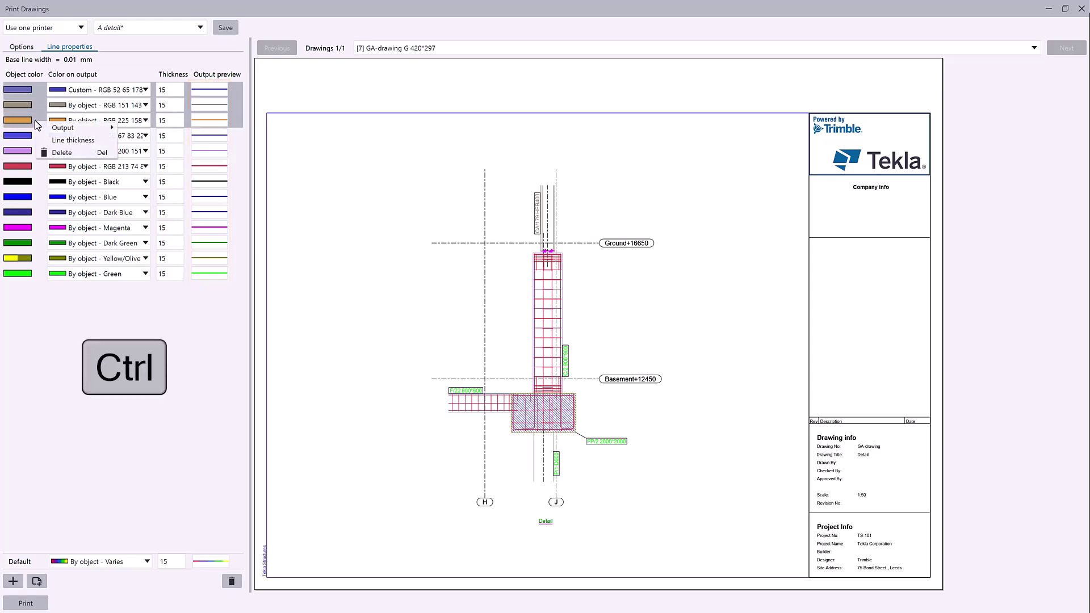
click(55, 145)
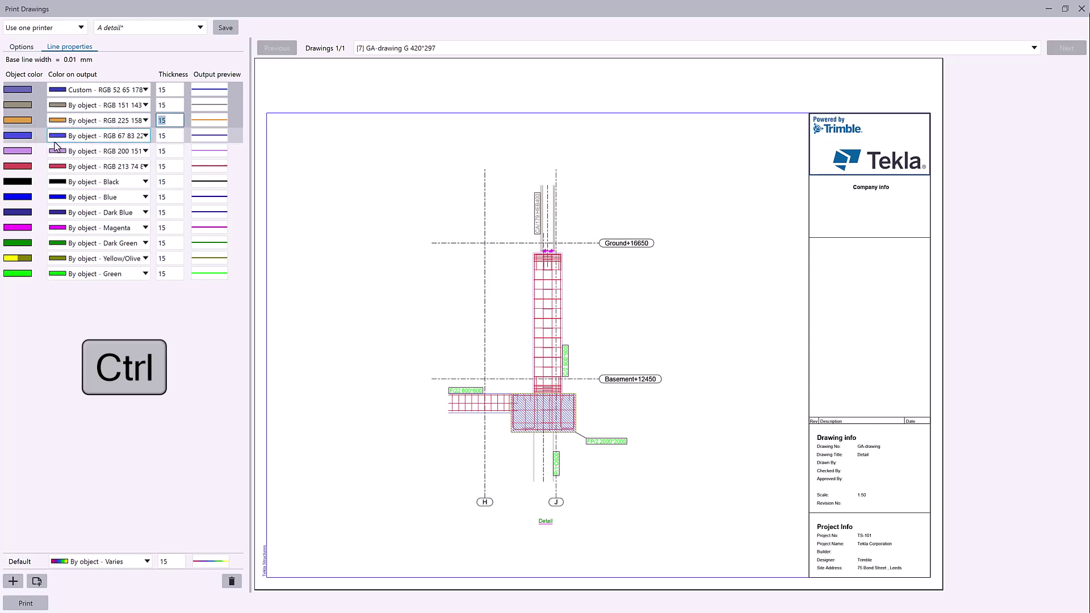
text(80)
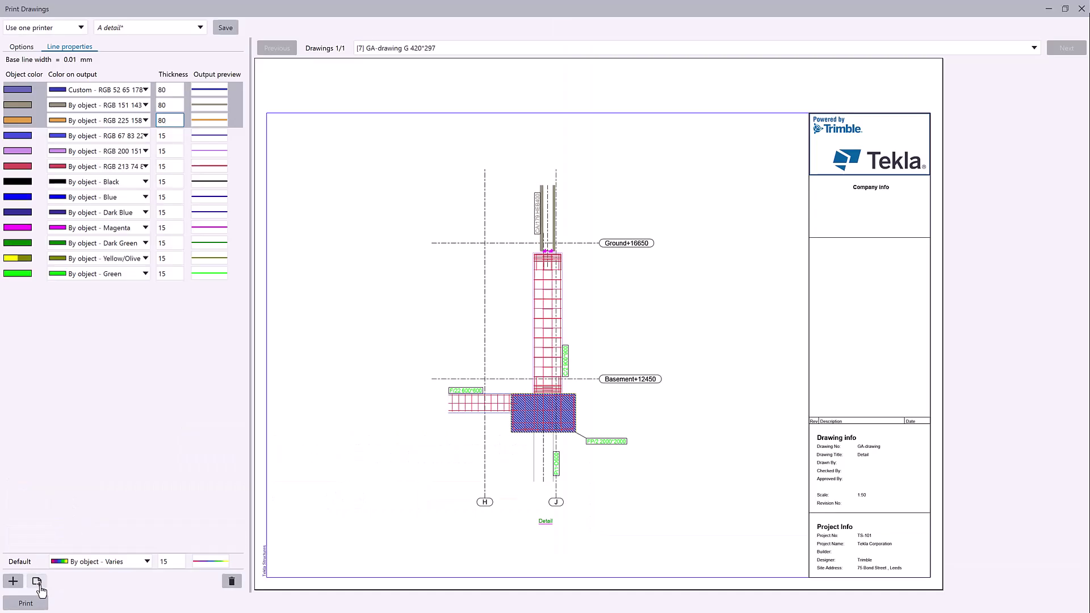
- Copy a row to add a Custom - Gray output line, then close Print Drawings
click(37, 583)
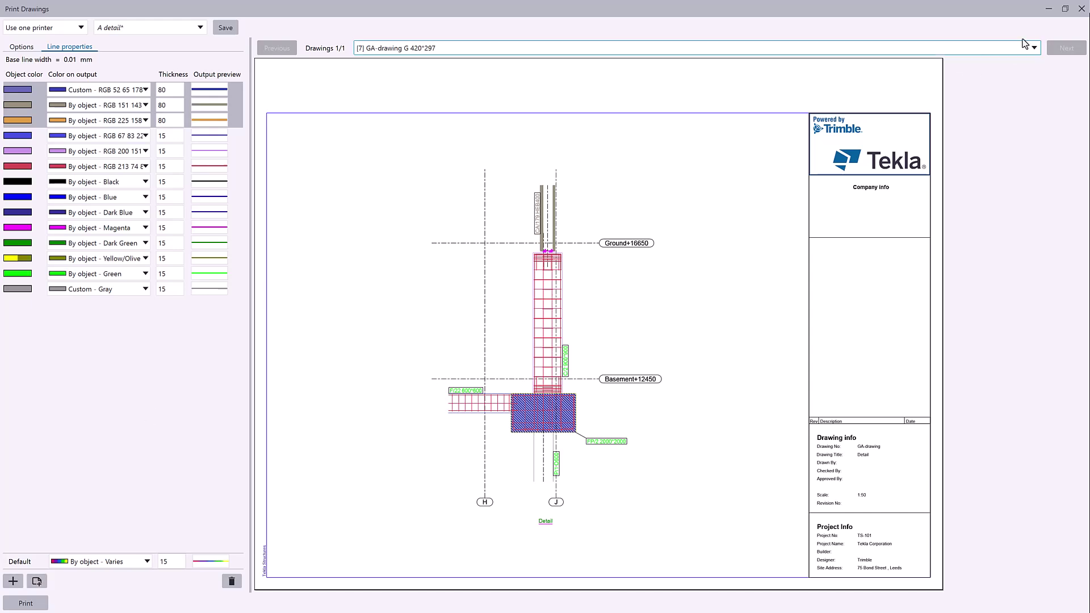
click(1082, 8)
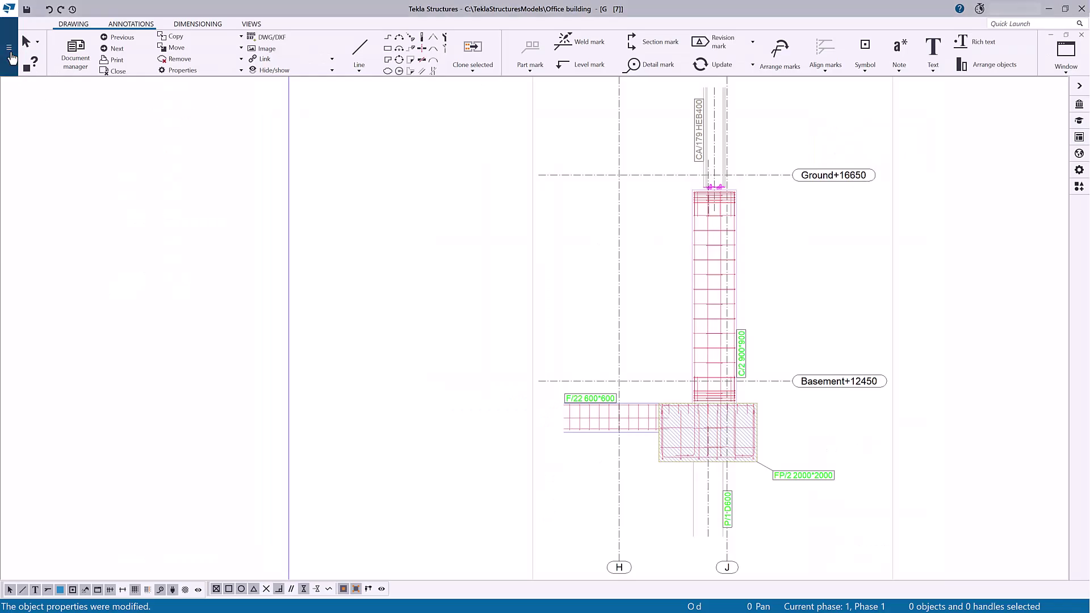
- Enable the Printer line widths switch in the File menu's drawing settings
click(9, 53)
click(51, 179)
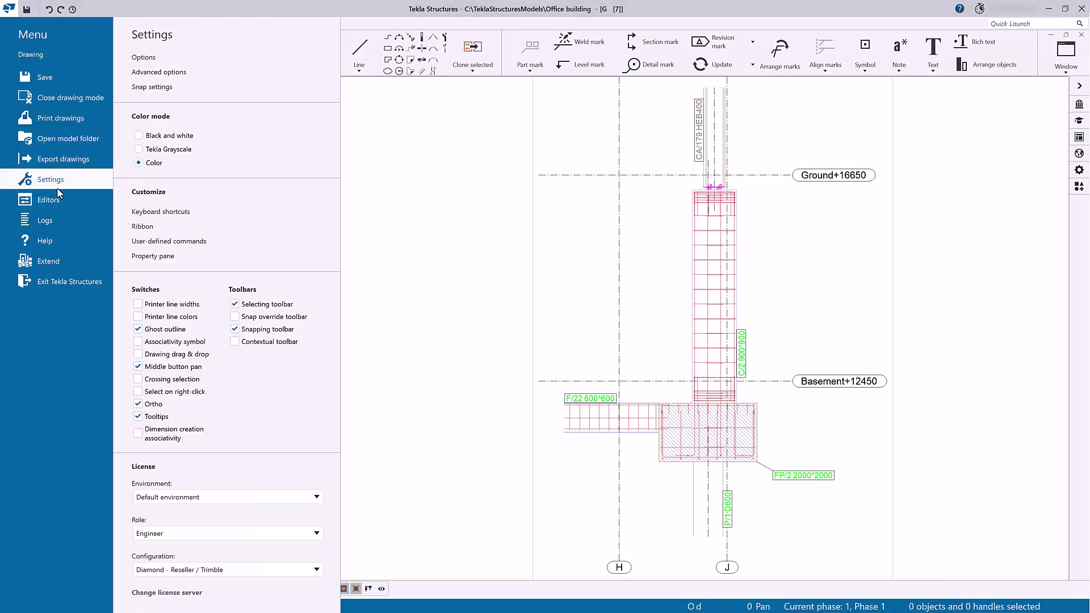
click(139, 305)
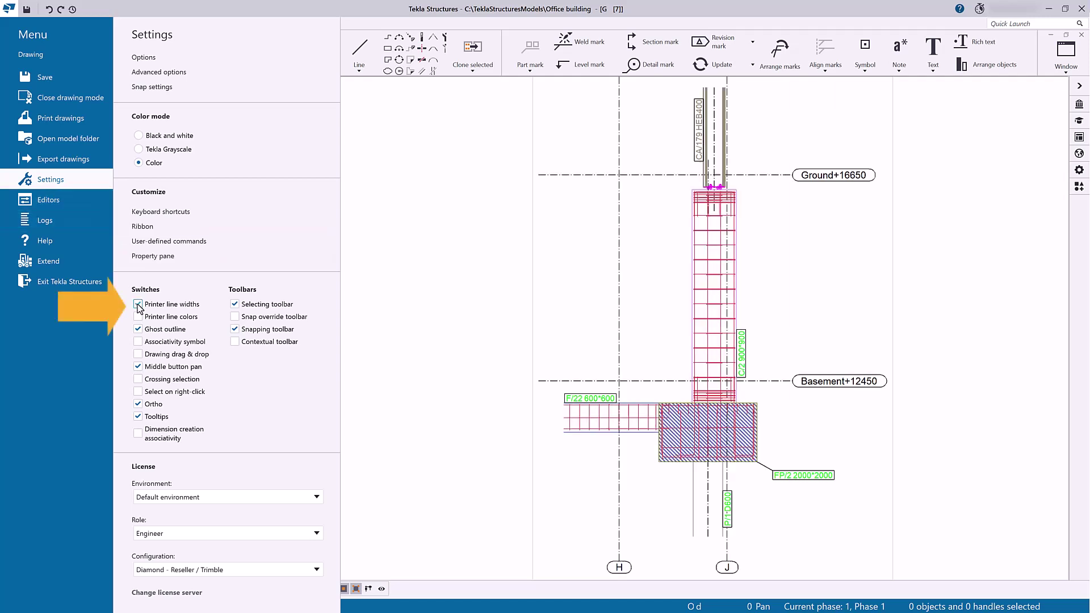